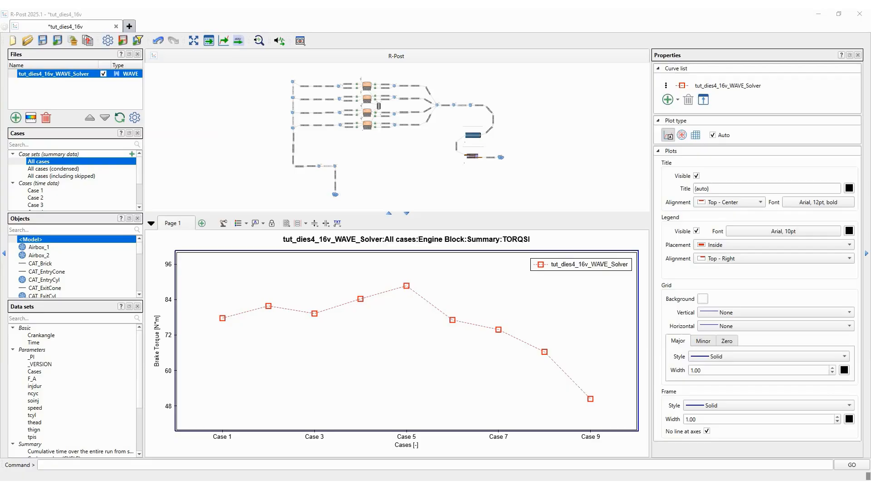
# - Rename the brake torque curve as Torque
pyautogui.click(479, 326)
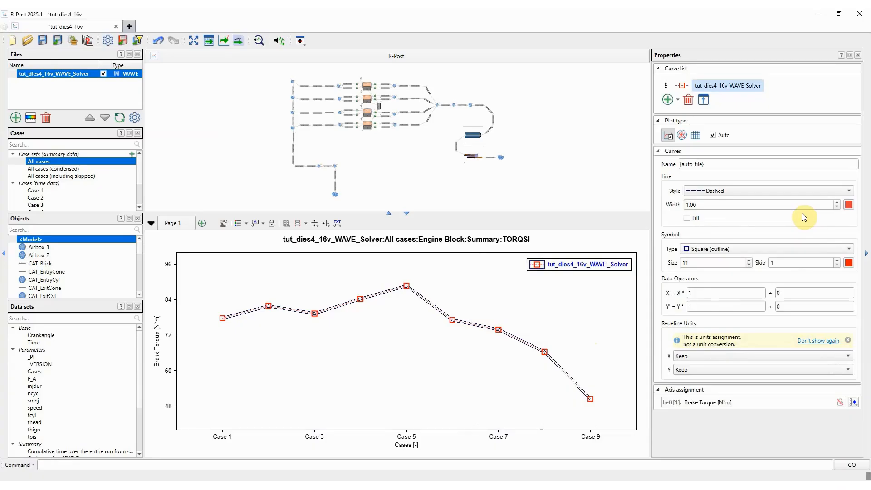
pyautogui.click(746, 164)
pyautogui.moveTo(713, 163); pyautogui.dragTo(676, 168)
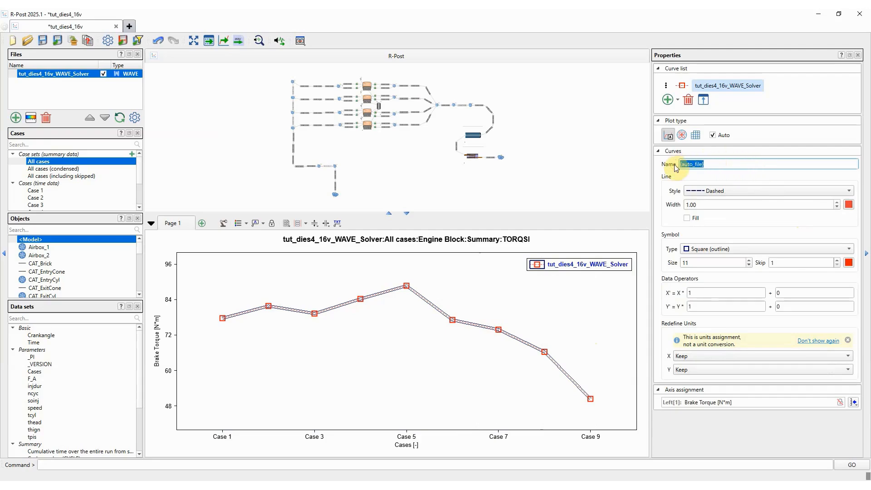
pyautogui.write('Torque')
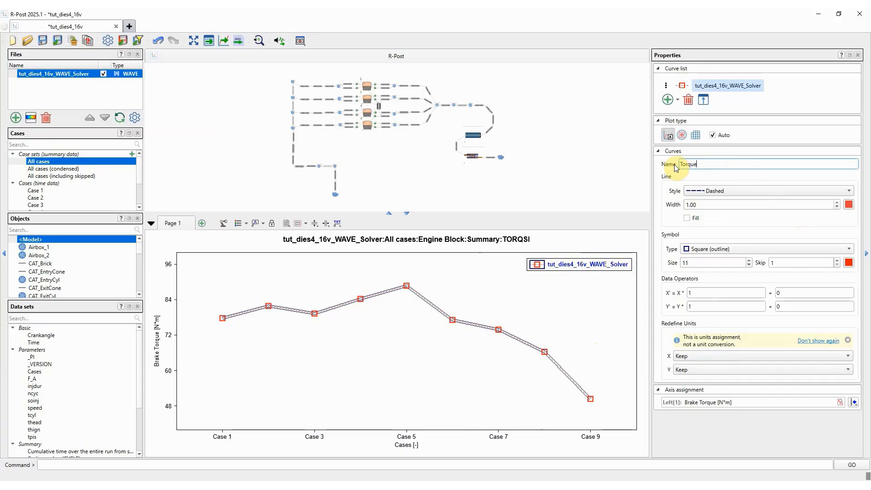
pyautogui.press('Return')
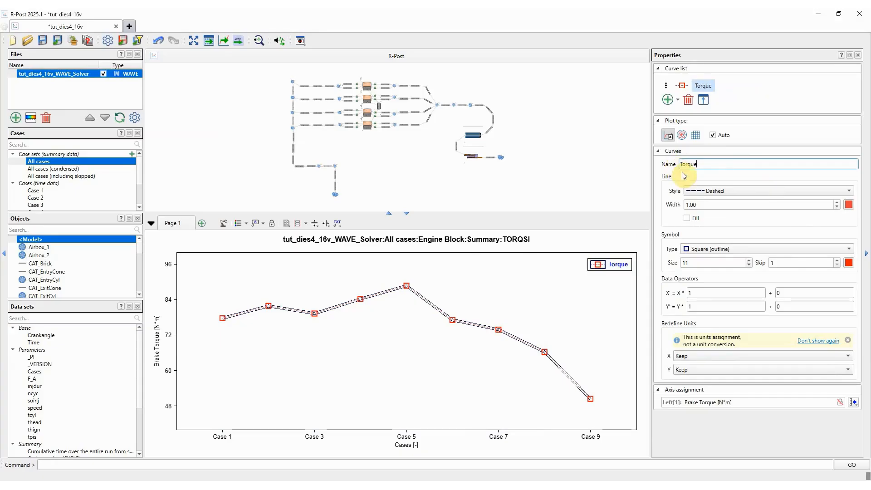
# - Set the Torque curve's line style to Solid and its width to 3.00
pyautogui.click(699, 191)
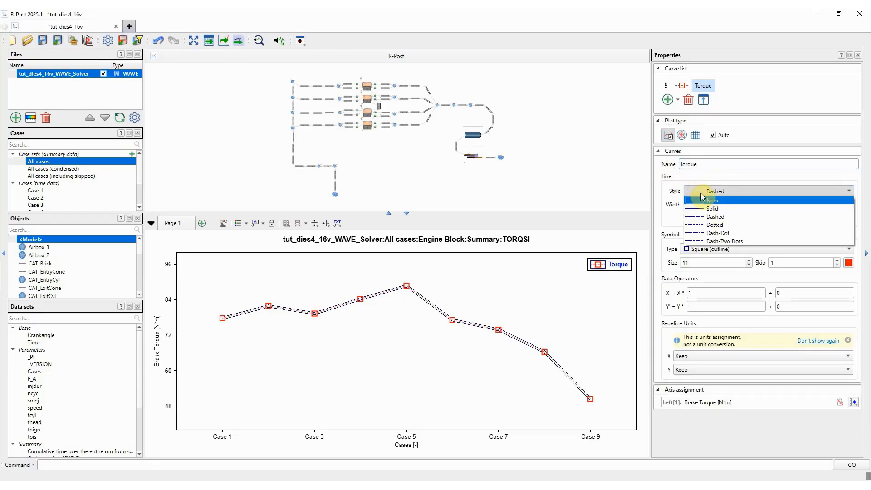
pyautogui.click(717, 210)
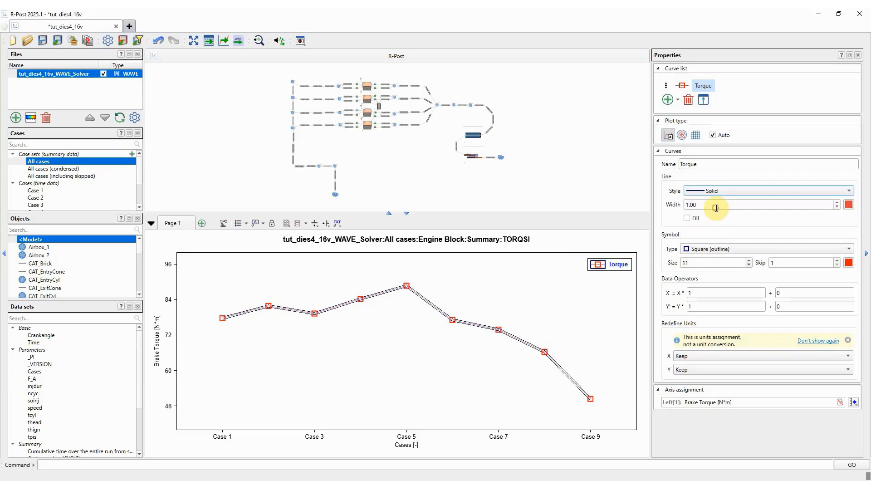
pyautogui.click(838, 202)
pyautogui.click(838, 203)
# - Set the Torque curve's symbol to Cross and colour the symbols blue
pyautogui.click(720, 249)
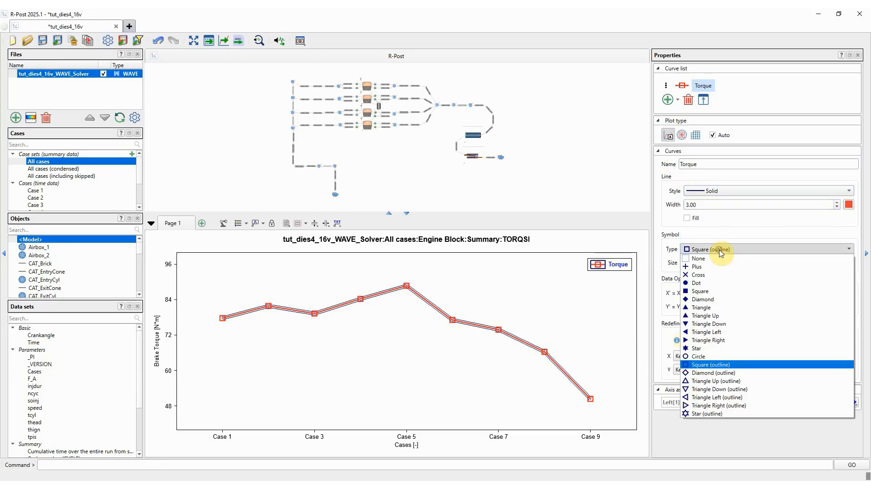
pyautogui.click(707, 275)
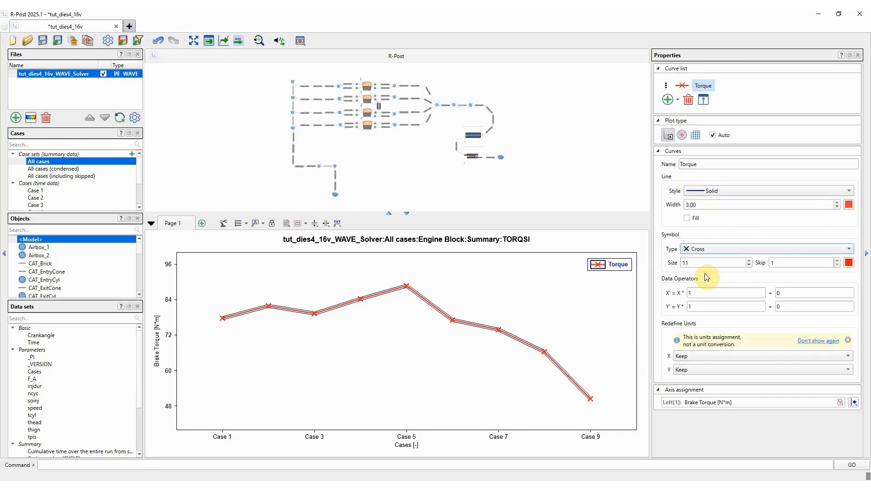
pyautogui.click(847, 264)
pyautogui.click(814, 281)
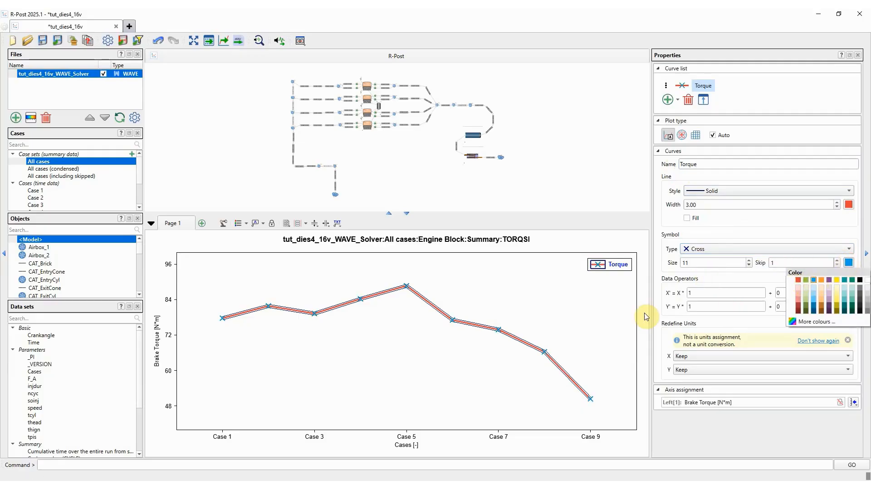
# - Examine the quick appearance options offered for the Torque curve in the plot
pyautogui.rightClick(524, 344)
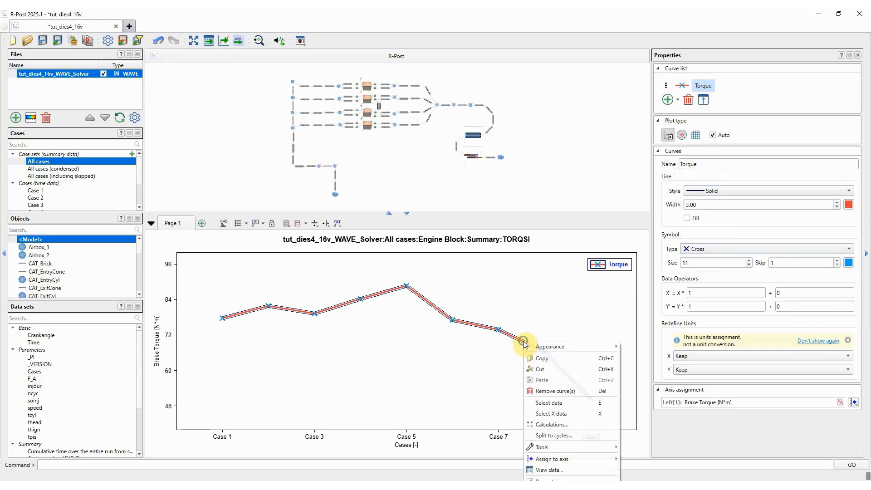
pyautogui.moveTo(549, 348)
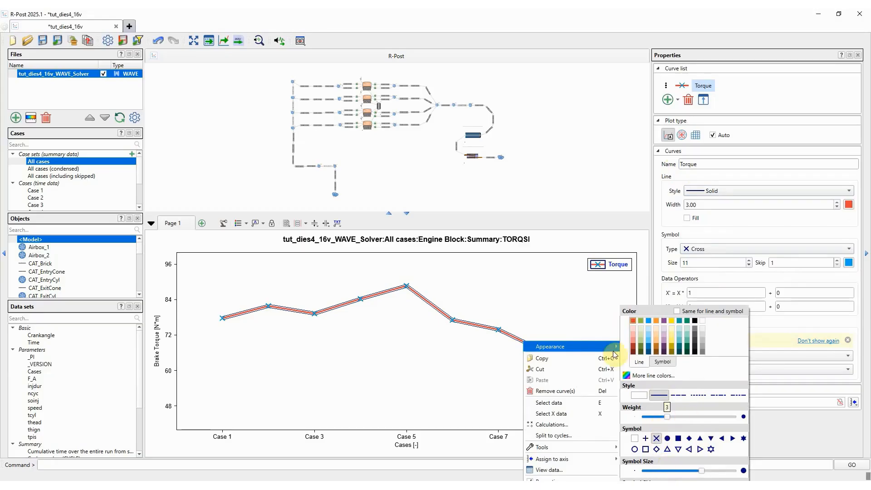
pyautogui.click(545, 289)
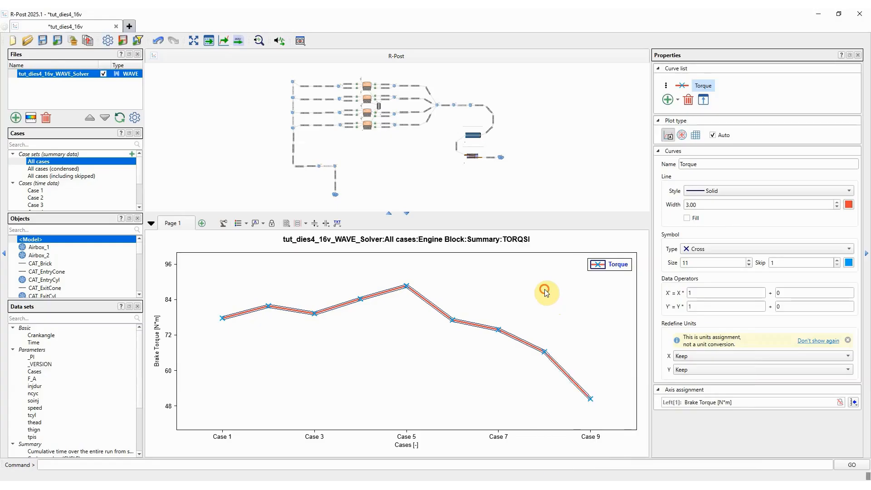
# - Set the plot title to Performance
pyautogui.click(545, 290)
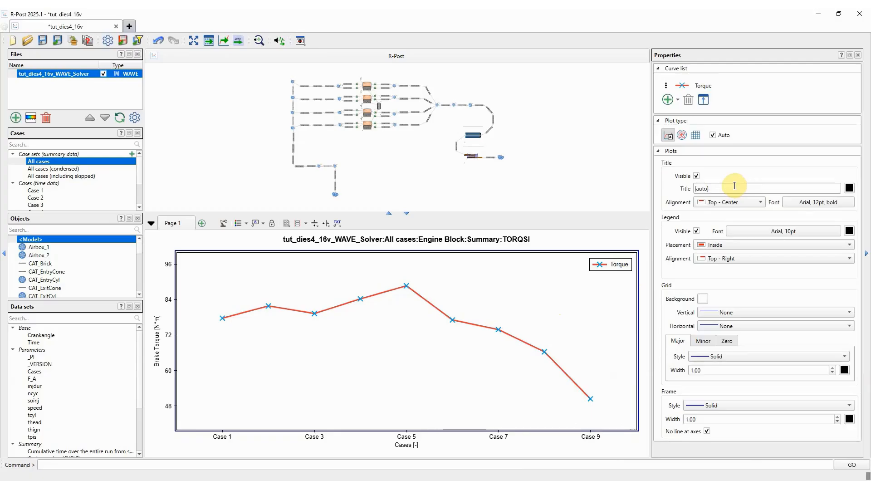
pyautogui.doubleClick(735, 185)
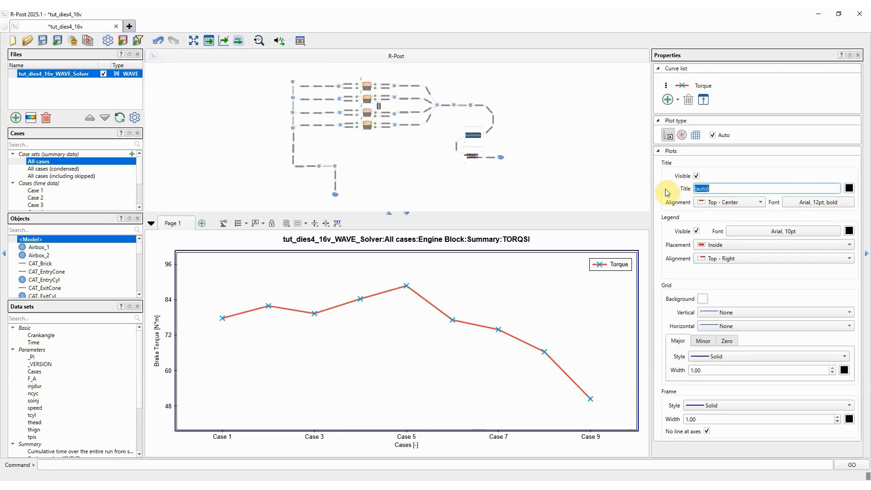
pyautogui.write('Performance')
pyautogui.press('Return')
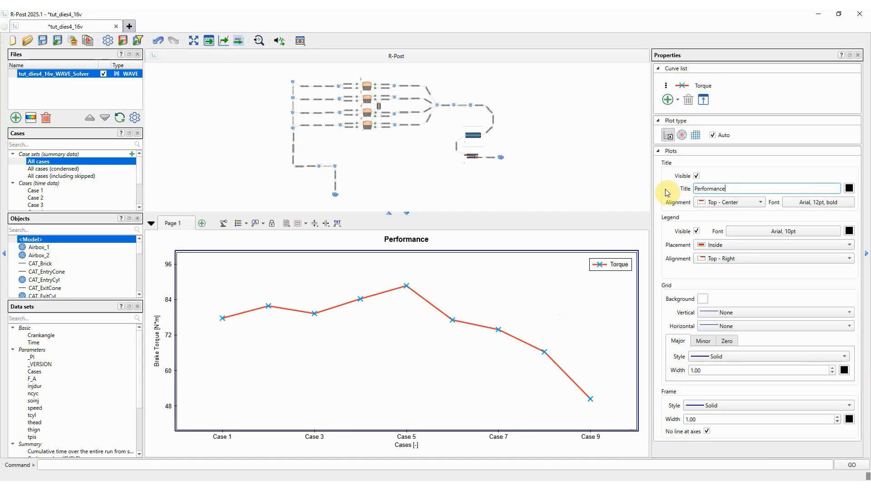
# - Place the plot legend at Top with Center alignment
pyautogui.click(713, 248)
pyautogui.click(717, 271)
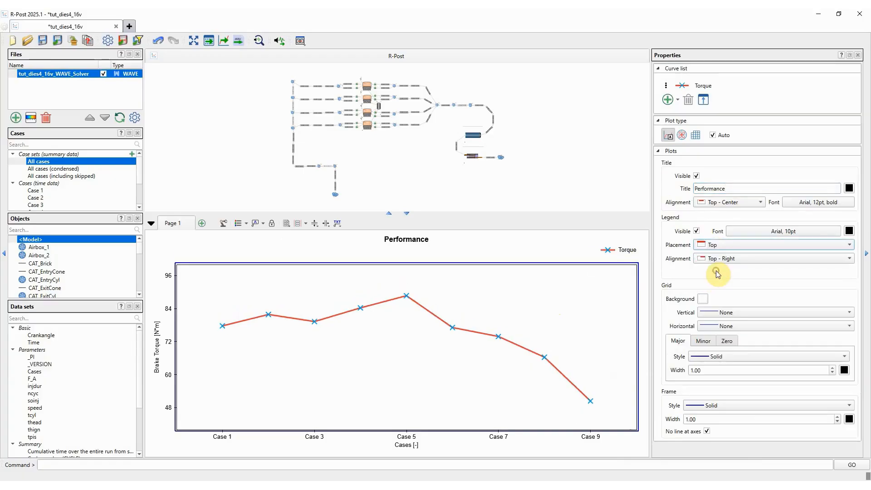
pyautogui.click(717, 258)
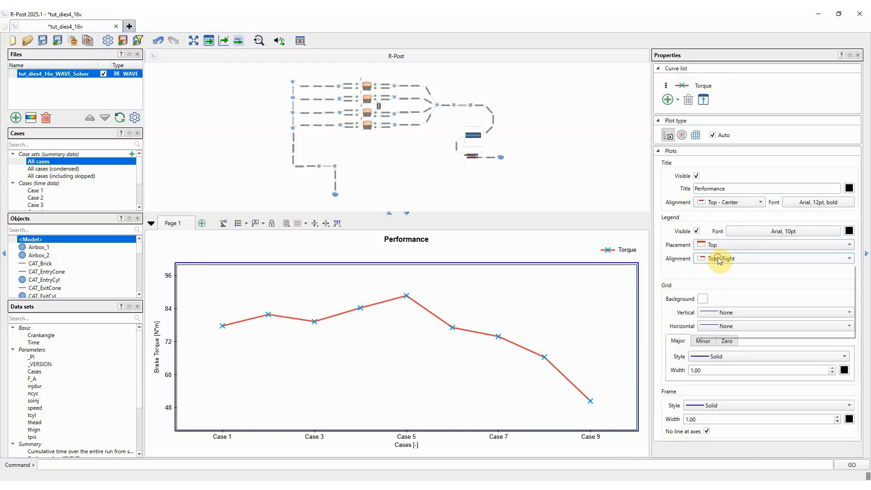
pyautogui.click(720, 300)
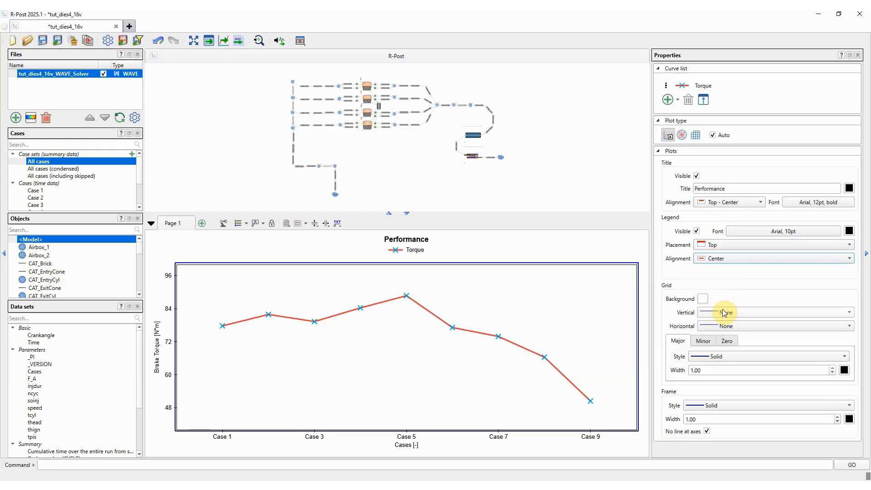
# - Set the plot's vertical grid to Major and its horizontal grid to Major and minor
pyautogui.click(724, 313)
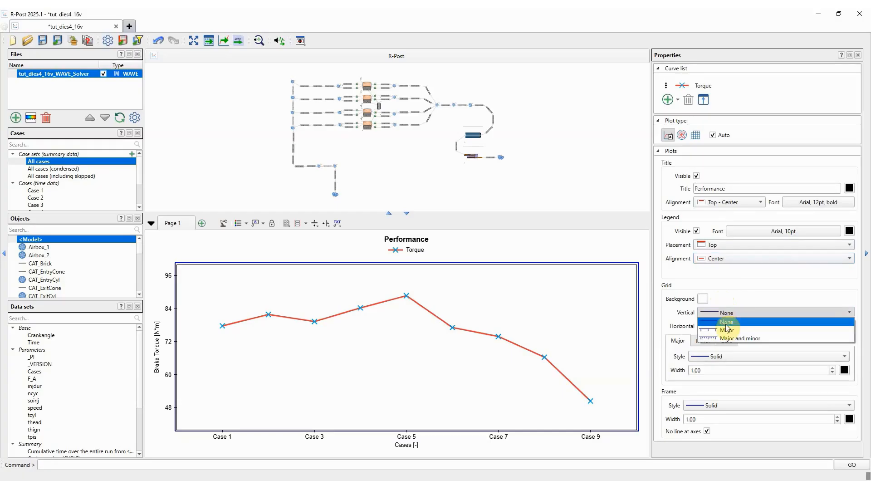
pyautogui.click(728, 326)
pyautogui.click(728, 327)
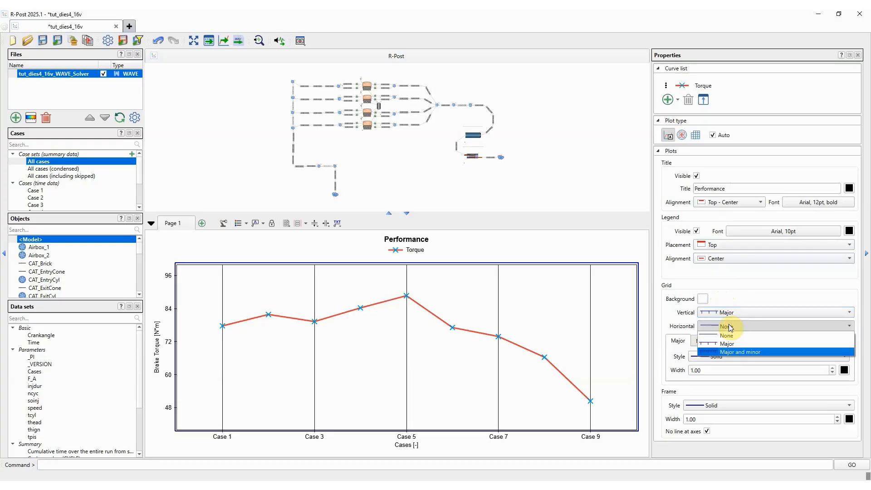
pyautogui.click(739, 352)
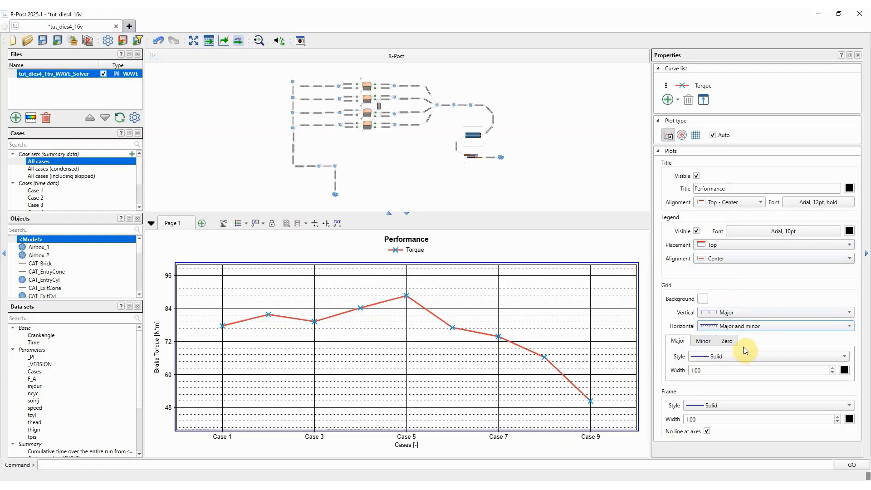
# - Remove all grid lines from the plot using its quick appearance options
pyautogui.rightClick(533, 296)
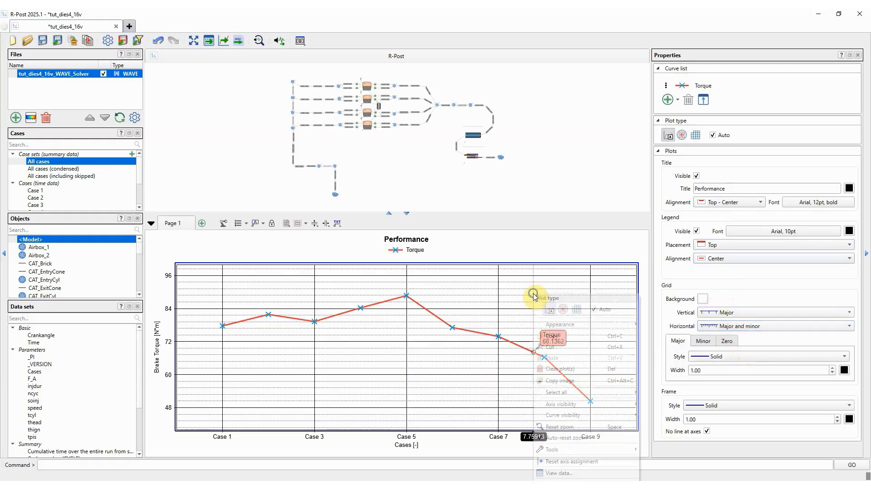
pyautogui.moveTo(585, 324)
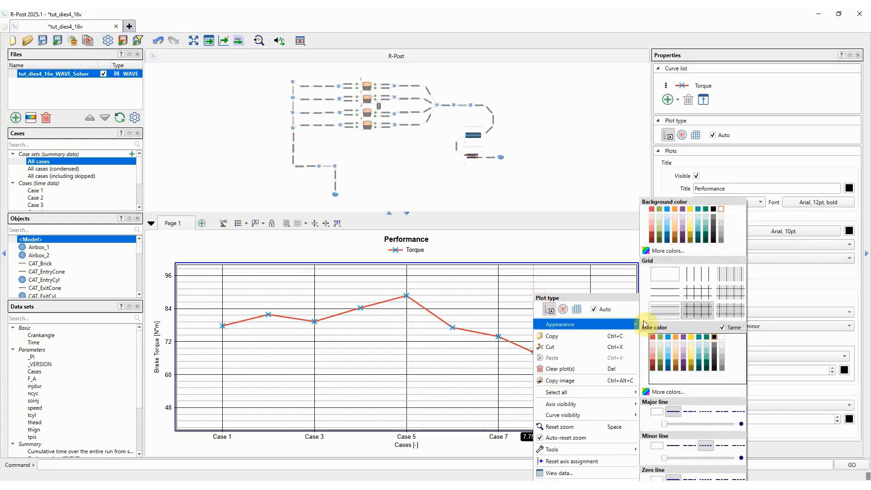
pyautogui.click(663, 274)
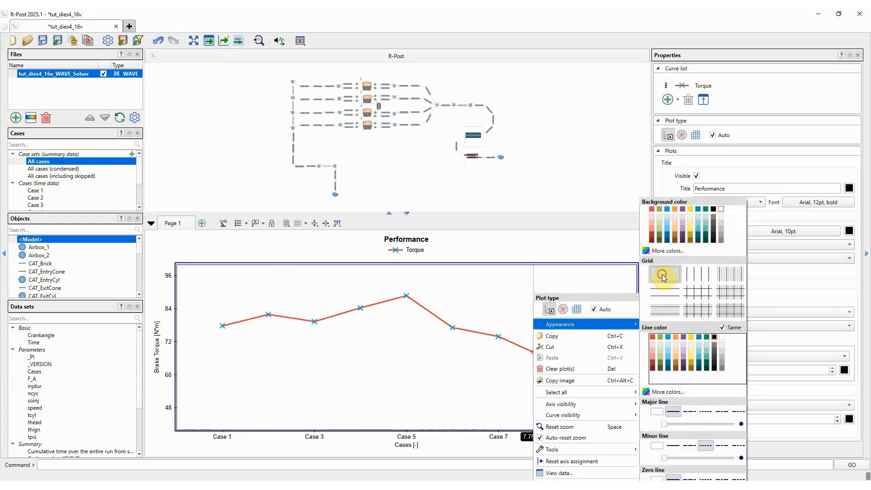
pyautogui.click(449, 373)
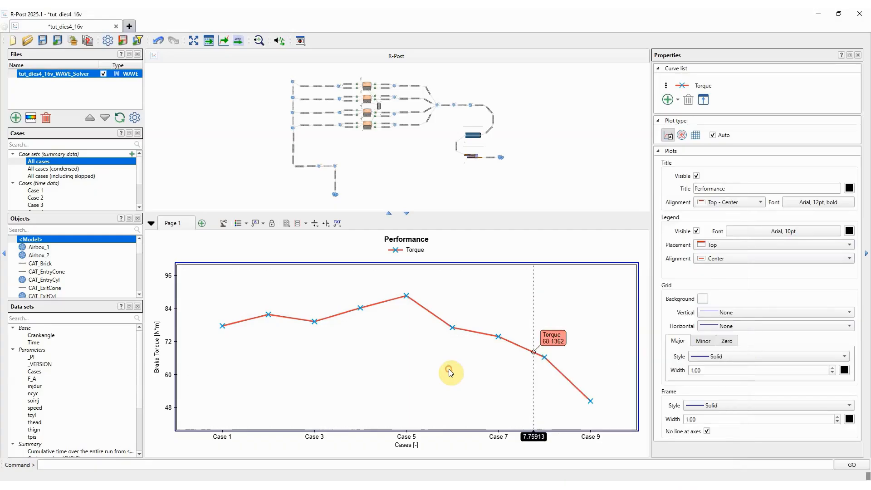
# - Assign the speed parameter to the plot's X axis so the Torque curve is plotted against it
pyautogui.click(414, 440)
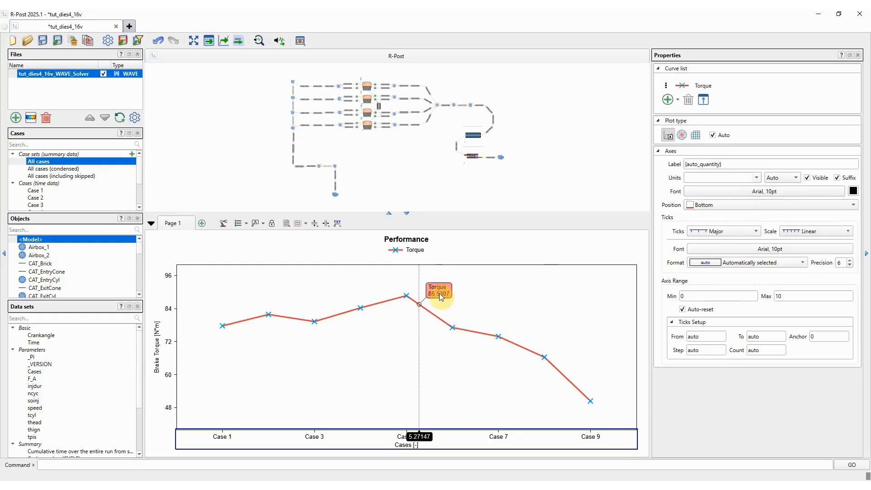
pyautogui.click(171, 280)
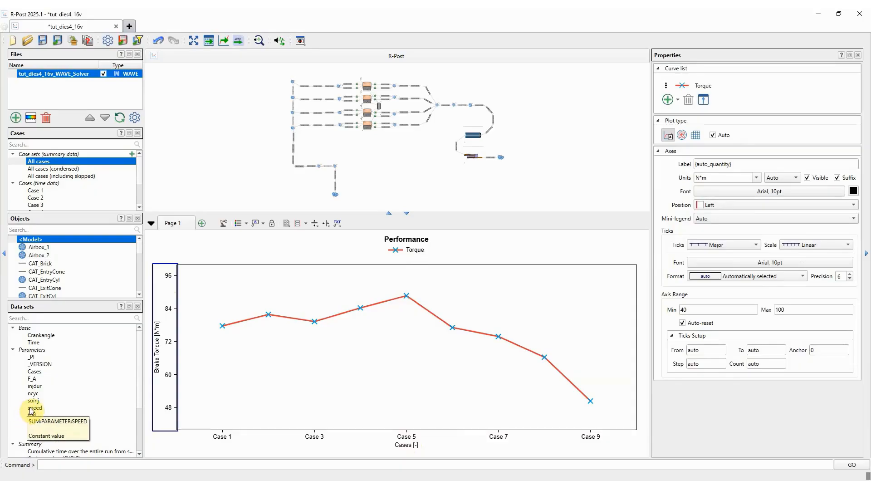
pyautogui.moveTo(31, 410); pyautogui.dragTo(361, 439)
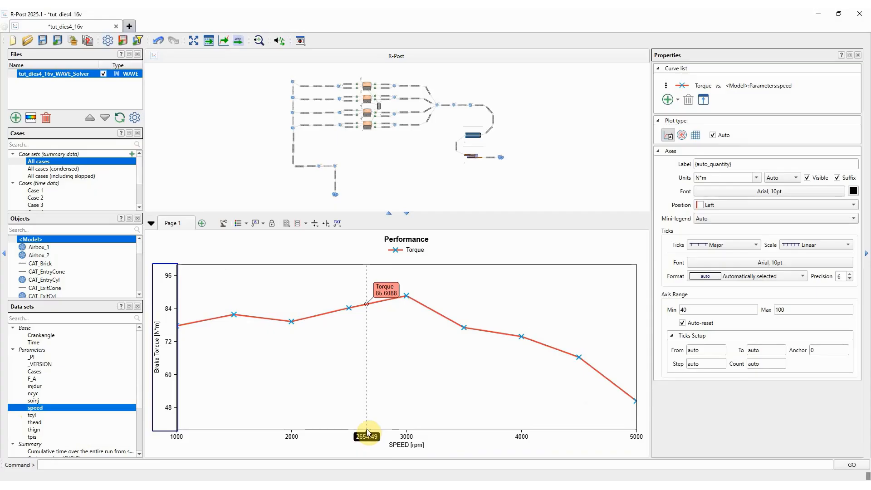
# - Switch the Torque curve's data to the Engine Block's Brake Power (BPOWKW) and rename the curve as Power
pyautogui.click(667, 88)
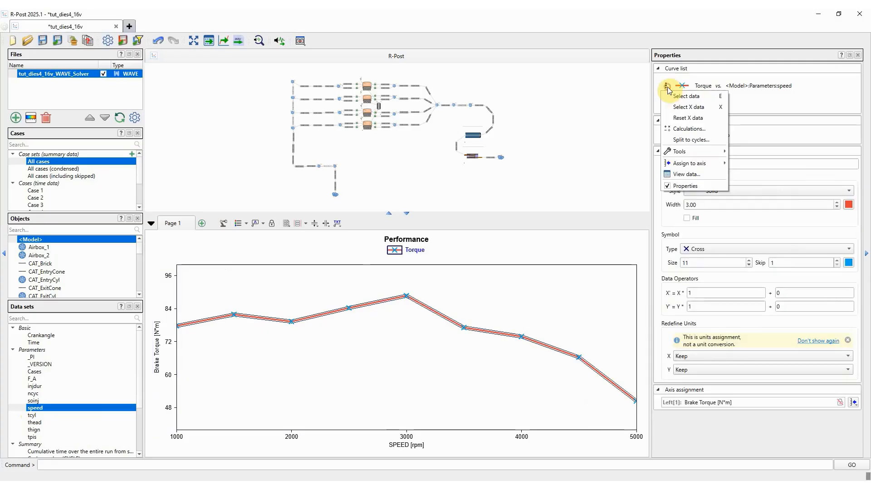
pyautogui.click(690, 96)
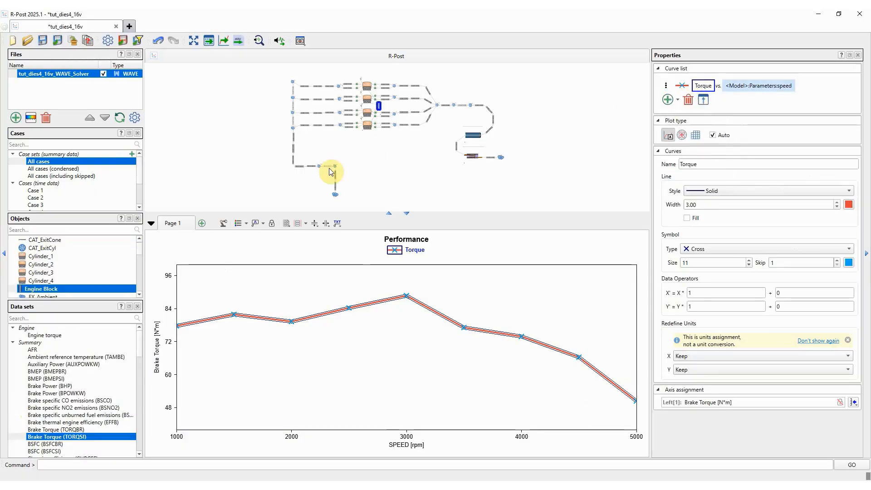
pyautogui.click(68, 394)
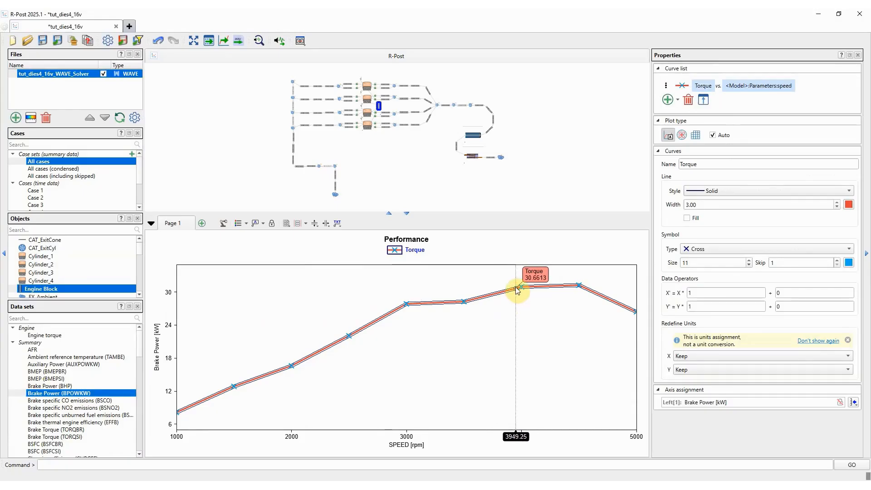
pyautogui.moveTo(709, 164); pyautogui.dragTo(607, 162)
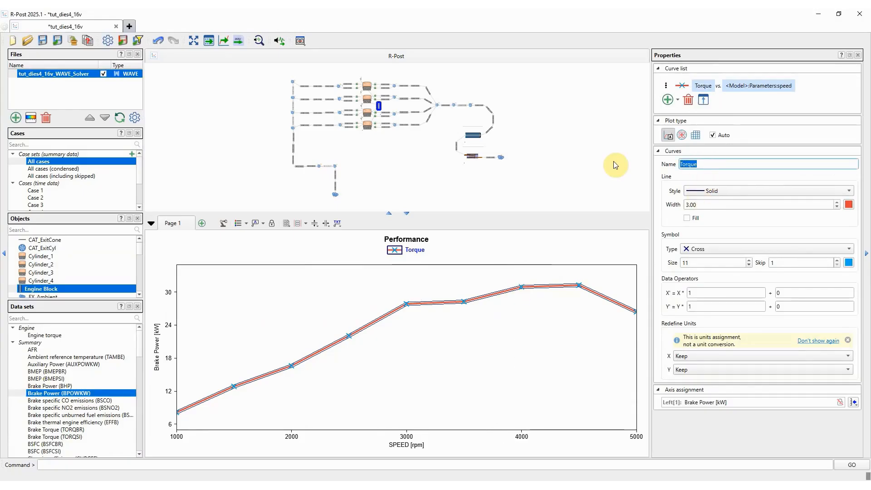
pyautogui.write('Power')
pyautogui.press('Return')
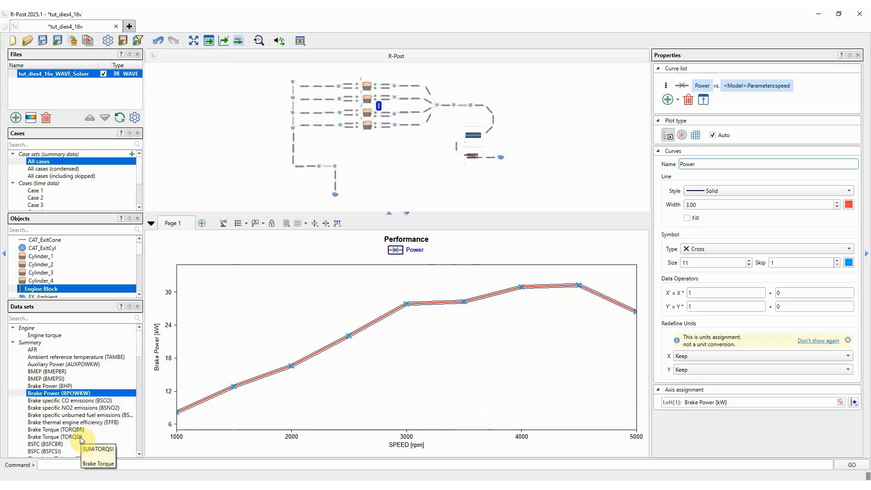
# - Add the Engine Block's Brake Torque (TORQSI) to the Performance plot as a second curve with the speed parameter as its X data
pyautogui.moveTo(80, 437); pyautogui.dragTo(333, 373)
pyautogui.moveTo(375, 368); pyautogui.dragTo(374, 368)
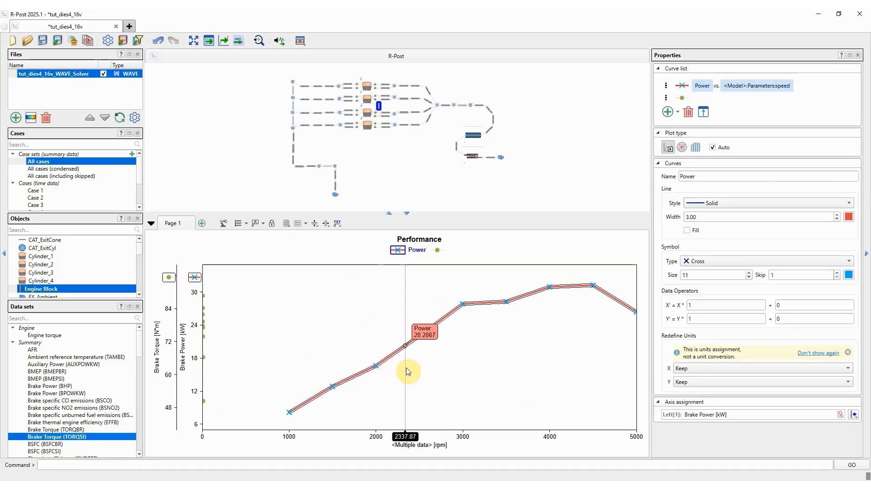
pyautogui.click(666, 98)
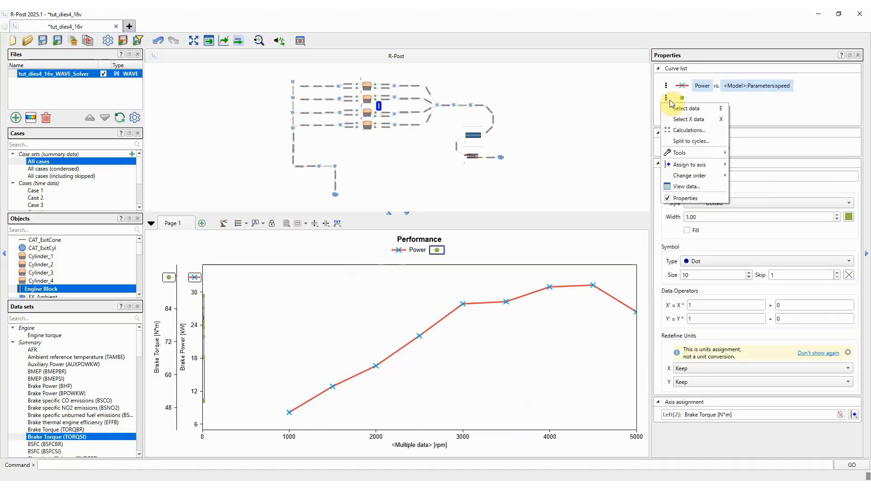
pyautogui.click(688, 120)
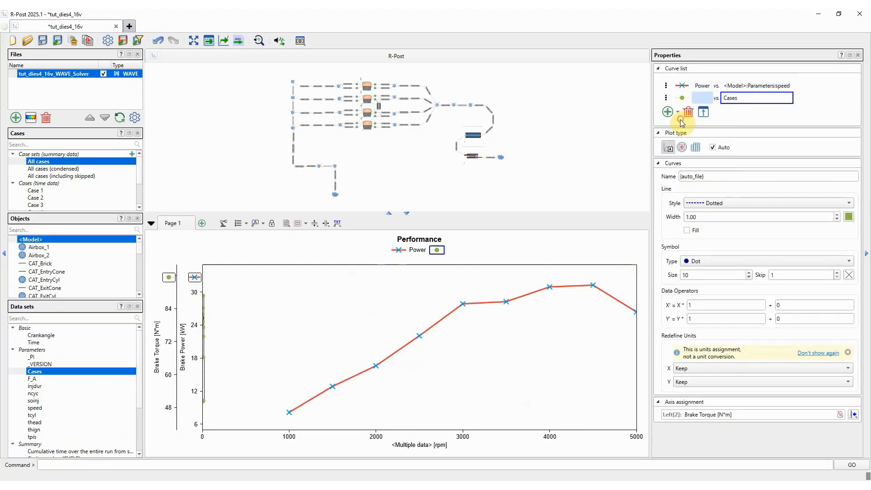
pyautogui.click(33, 410)
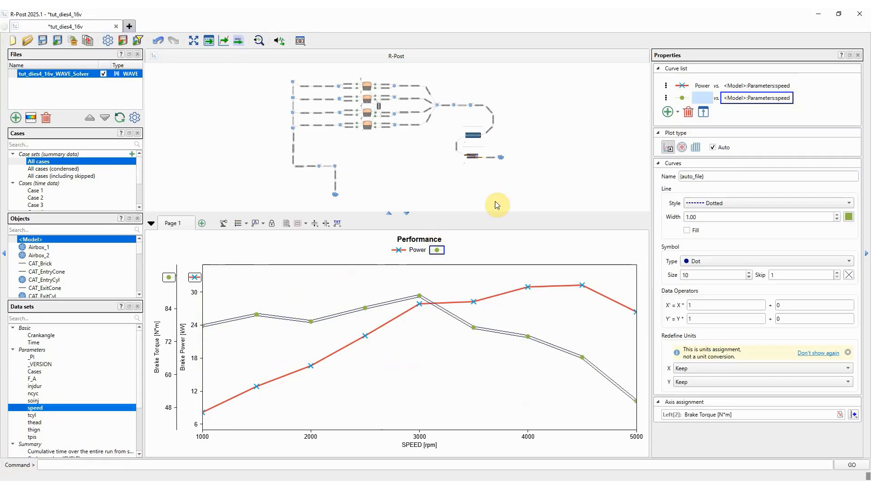
# - Set the position of the plot's Brake Torque axis to Right
pyautogui.click(167, 303)
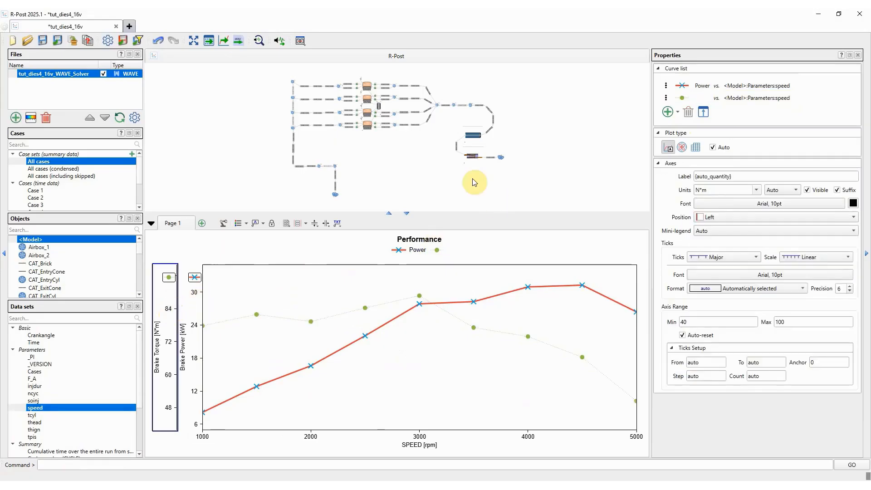
pyautogui.click(665, 99)
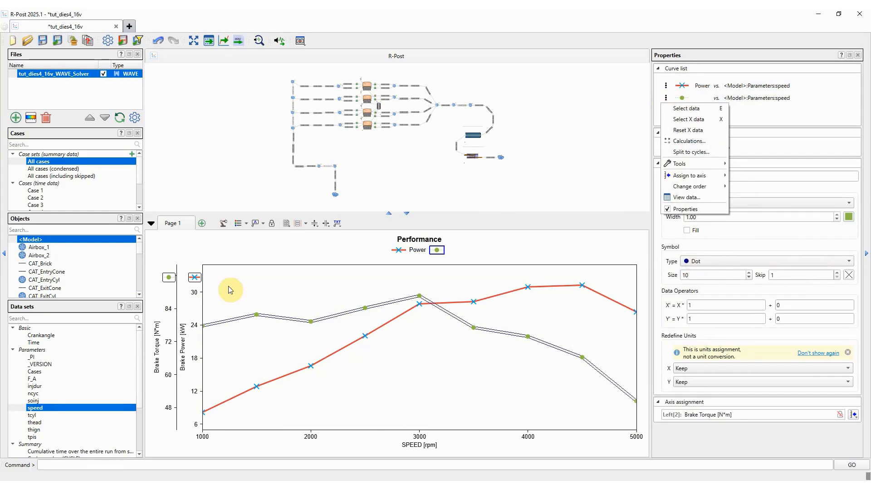
pyautogui.click(170, 311)
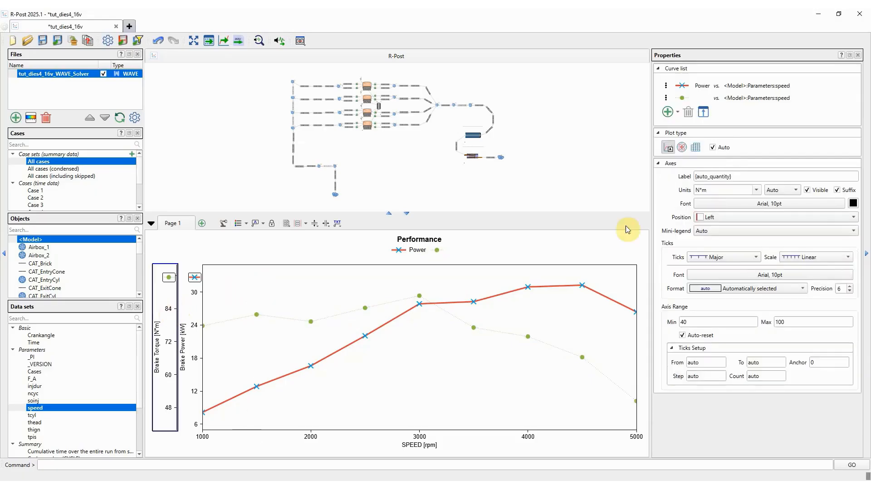
pyautogui.click(727, 218)
pyautogui.click(714, 234)
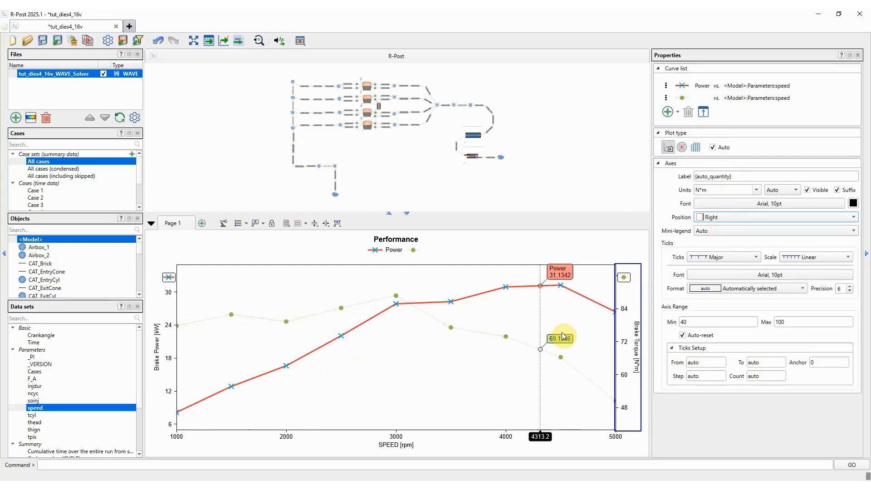
# - Rename the brake torque curve as Torque
pyautogui.click(536, 354)
pyautogui.tripleClick(708, 176)
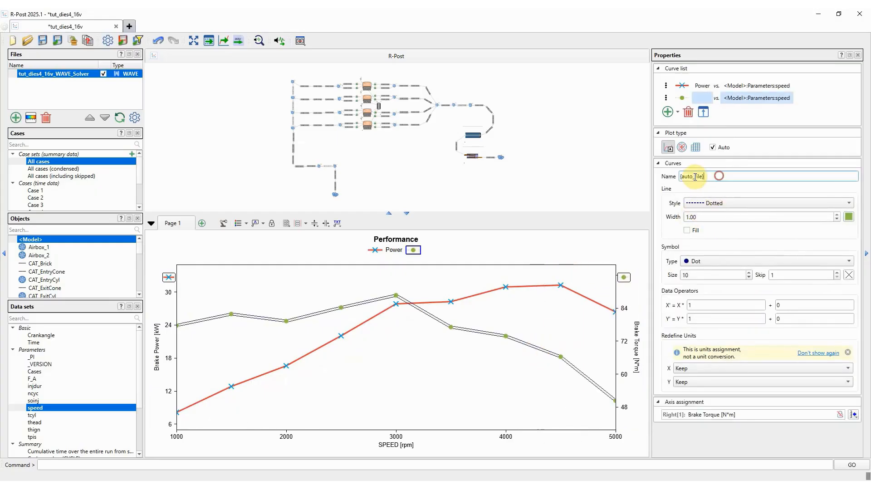
pyautogui.write('Torque')
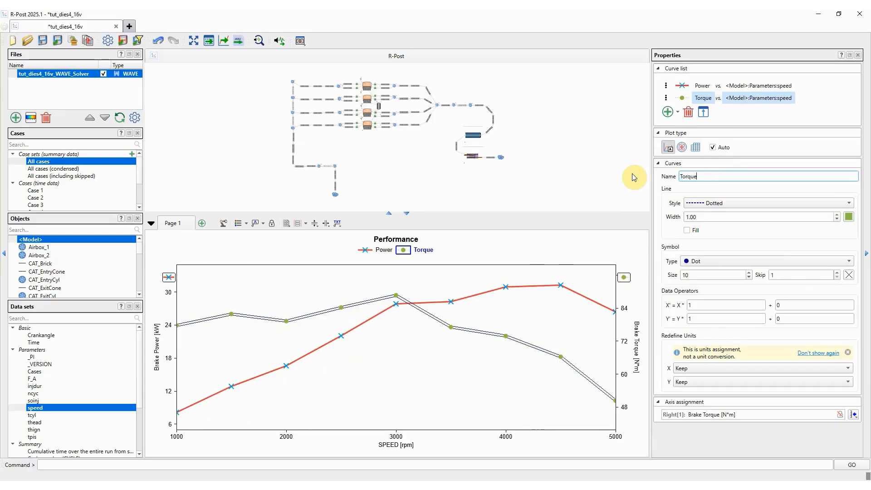
pyautogui.click(439, 402)
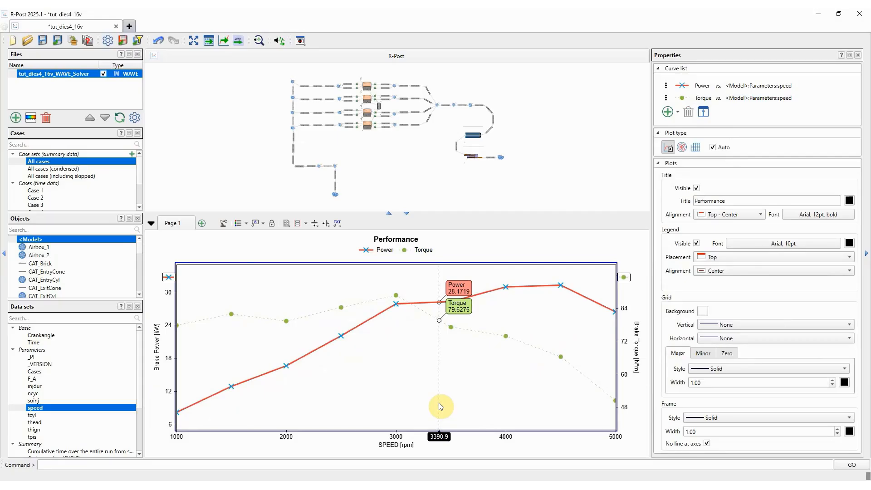